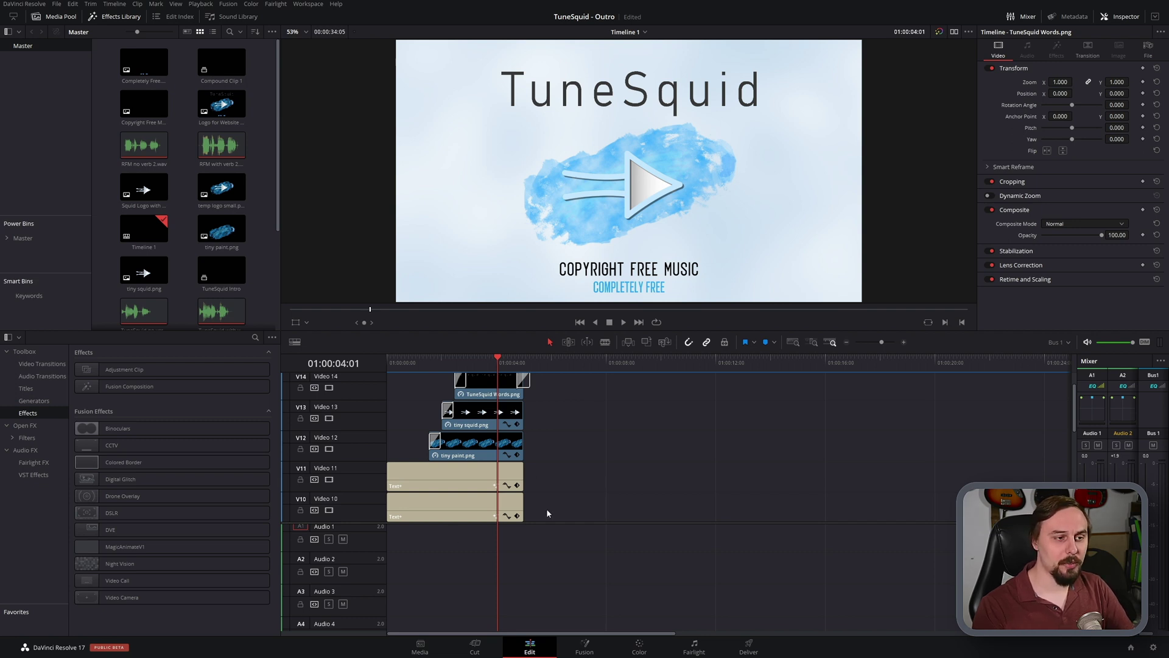
Check the project frame rate, then start a new timeline named '25 fps' without project settings.
left_click(1153, 647)
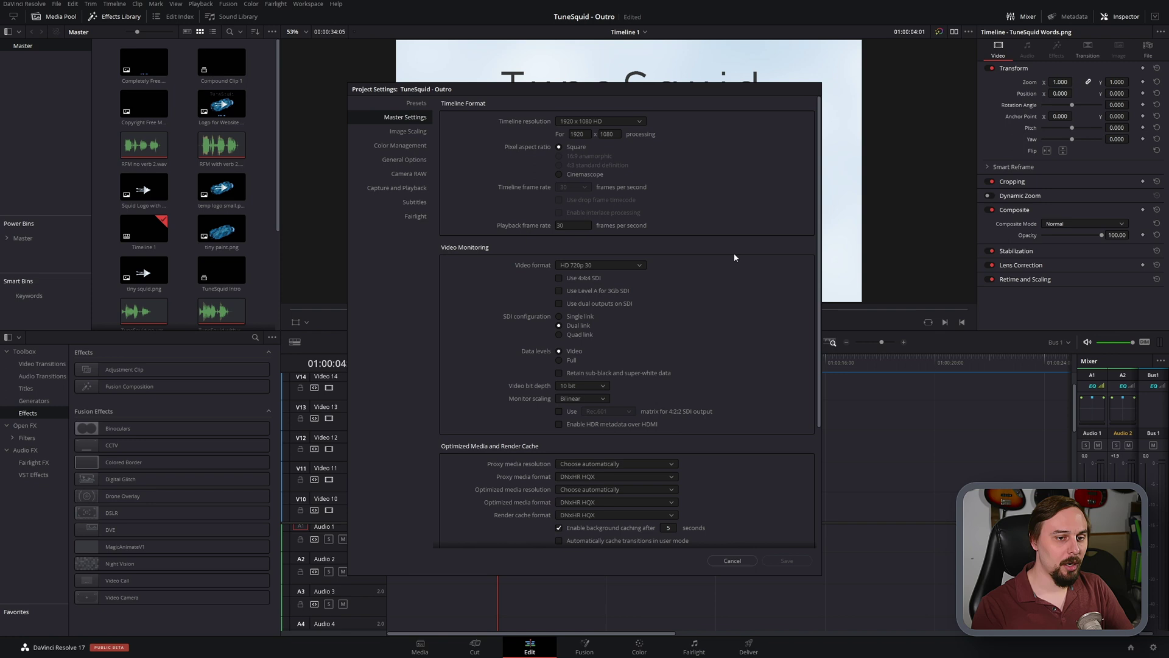
left_click(742, 558)
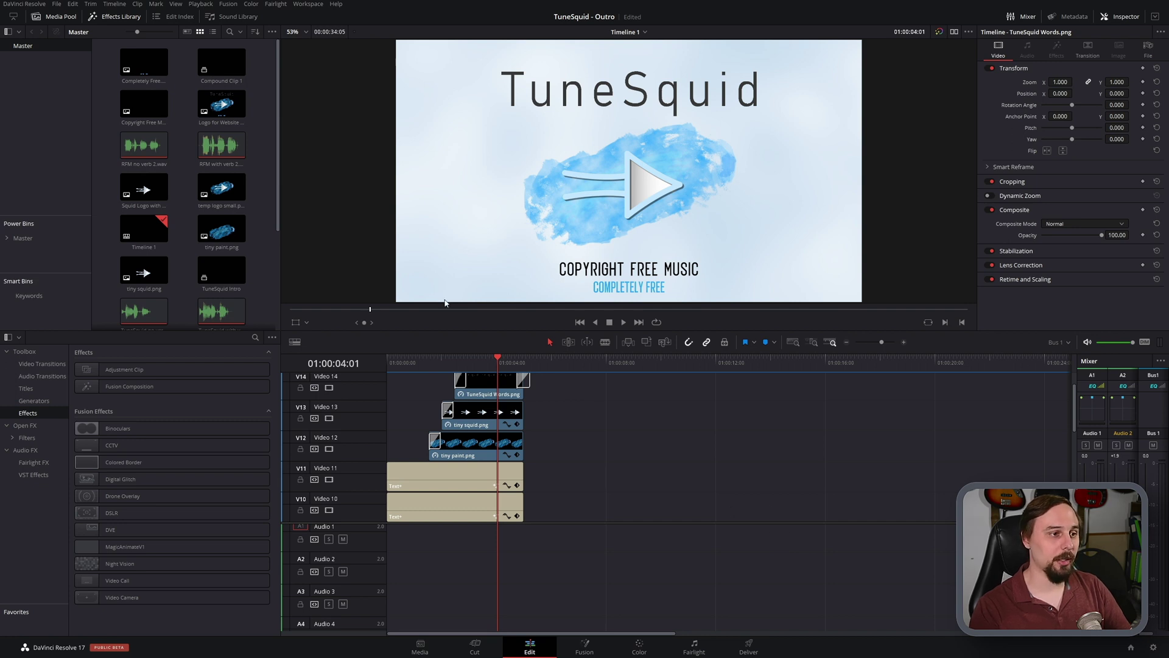
left_click(57, 5)
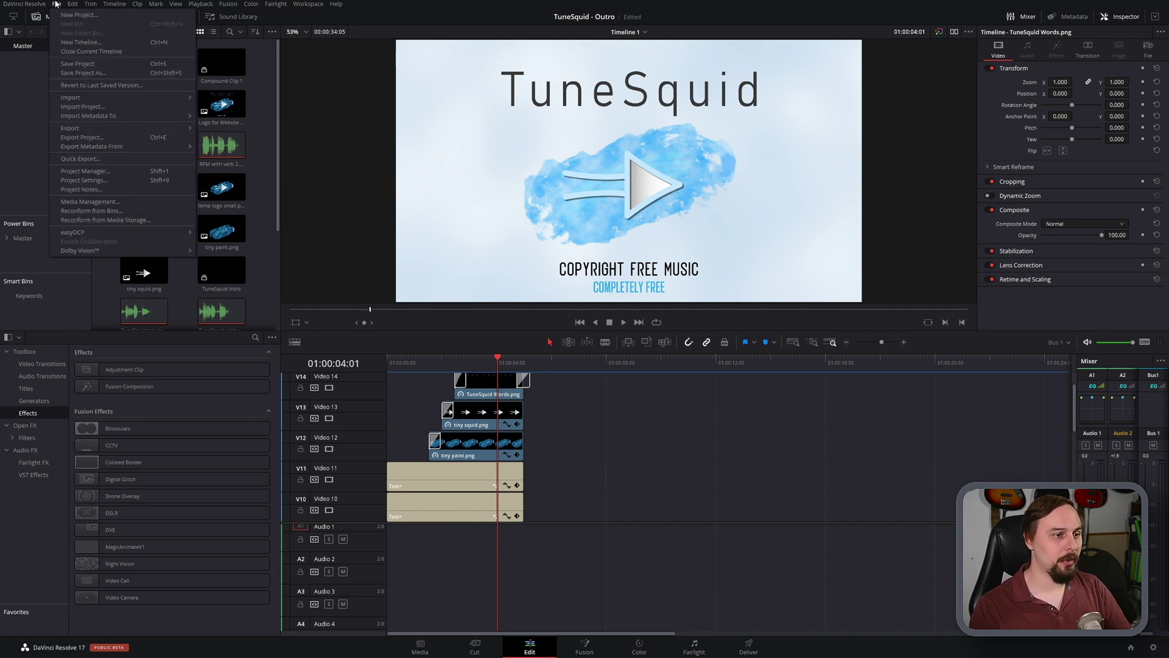
left_click(112, 42)
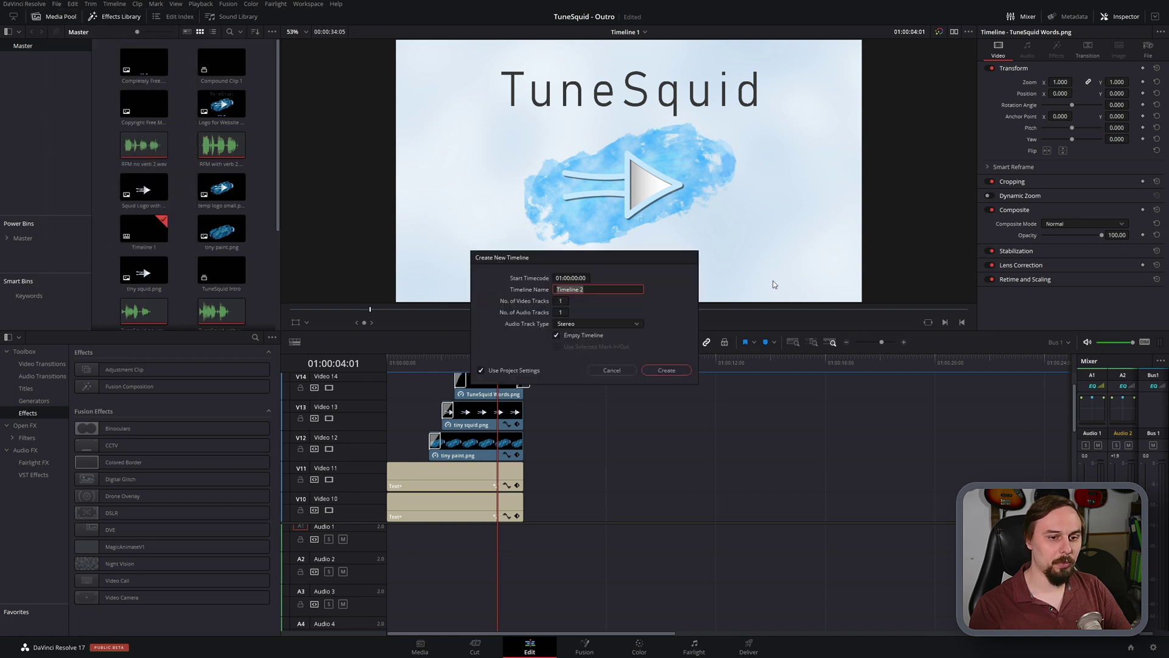
left_click(481, 371)
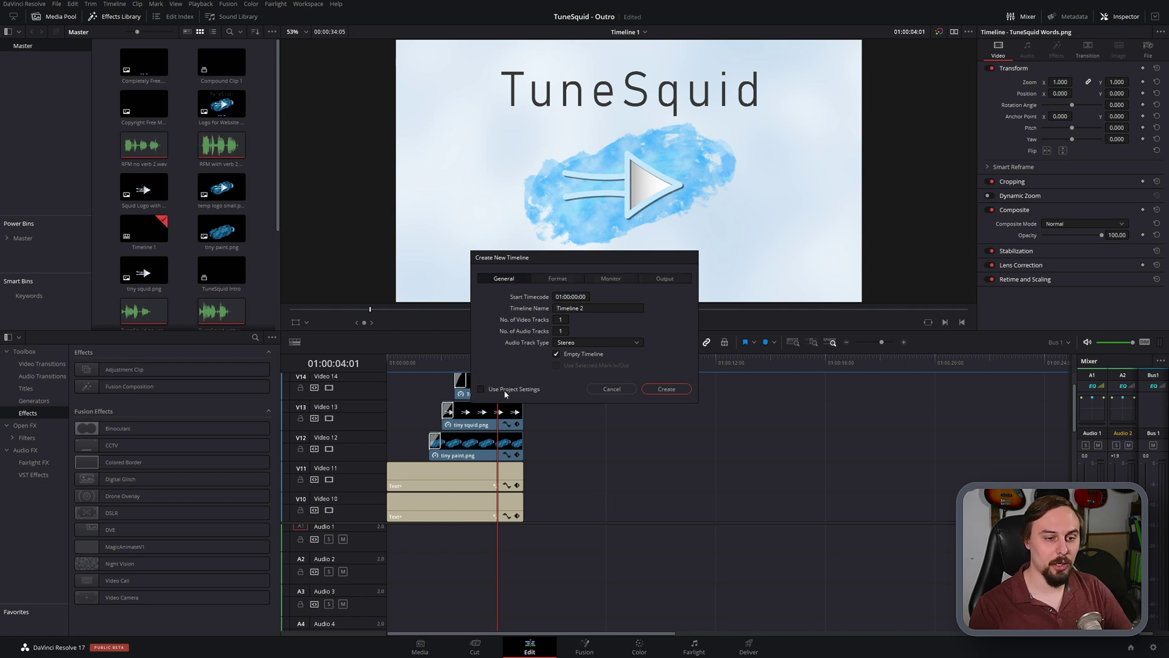
left_click(598, 309)
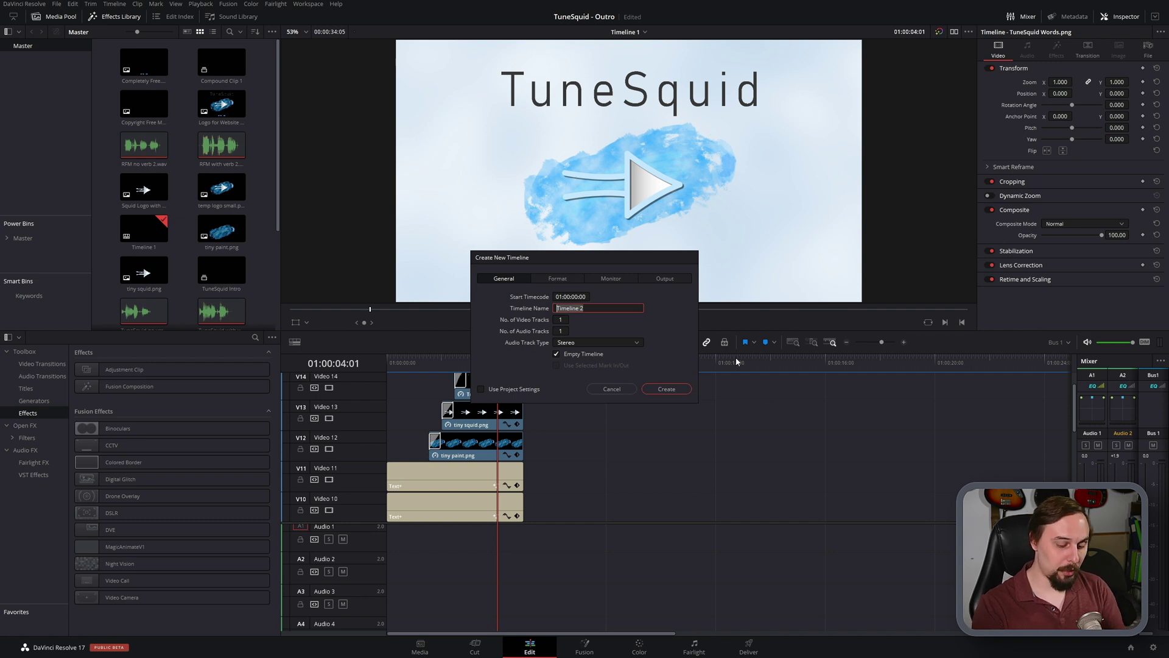
type("25")
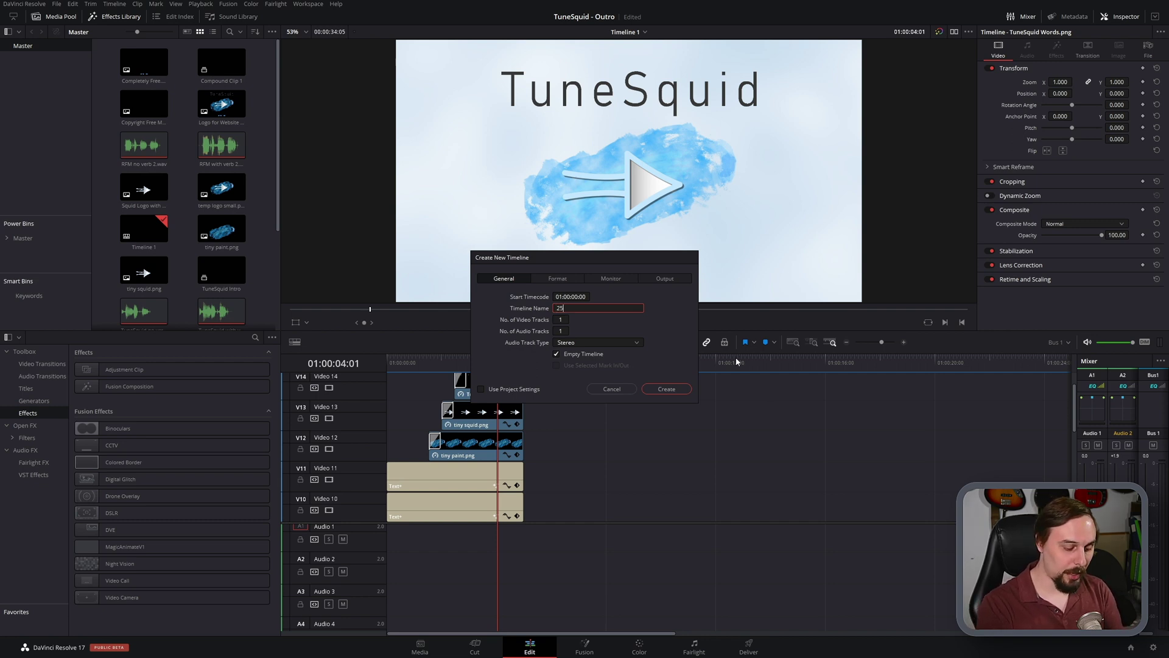
type(" fps")
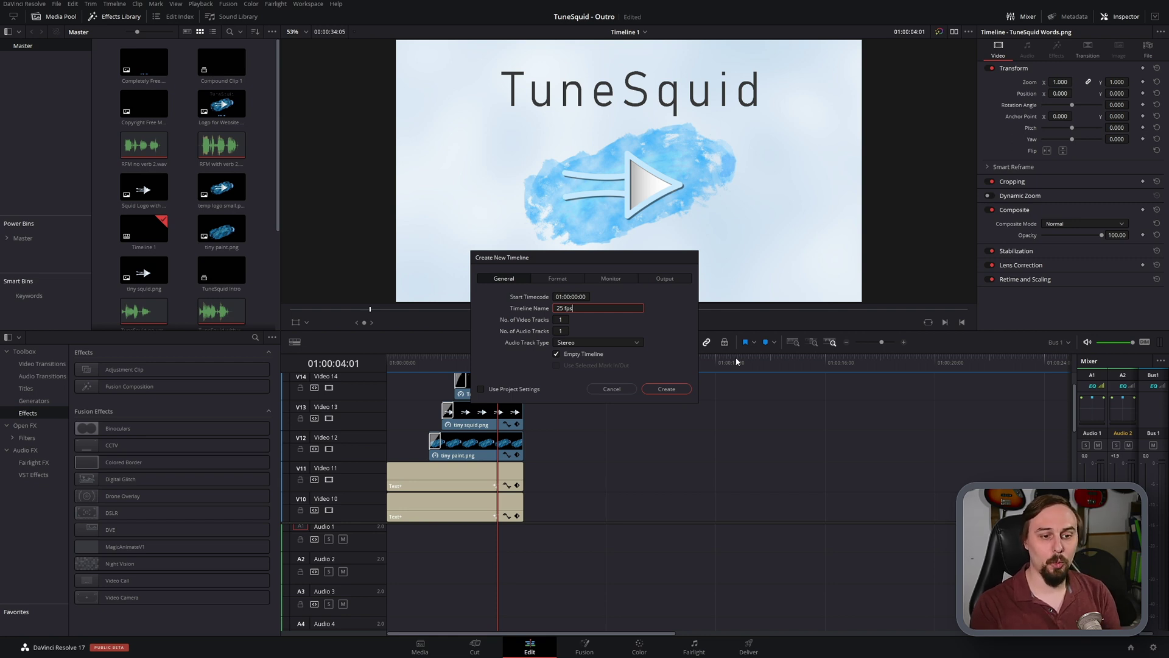
Set the new timeline's frame rate to 25 and give output scaling separate settings.
left_click(563, 280)
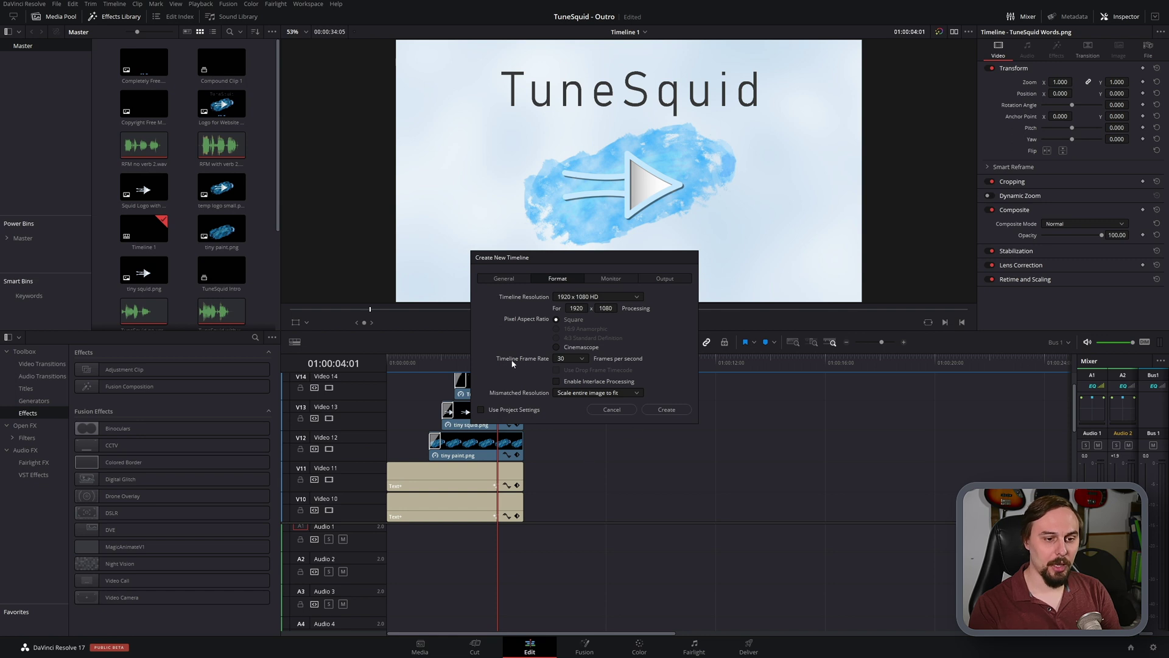
left_click(581, 361)
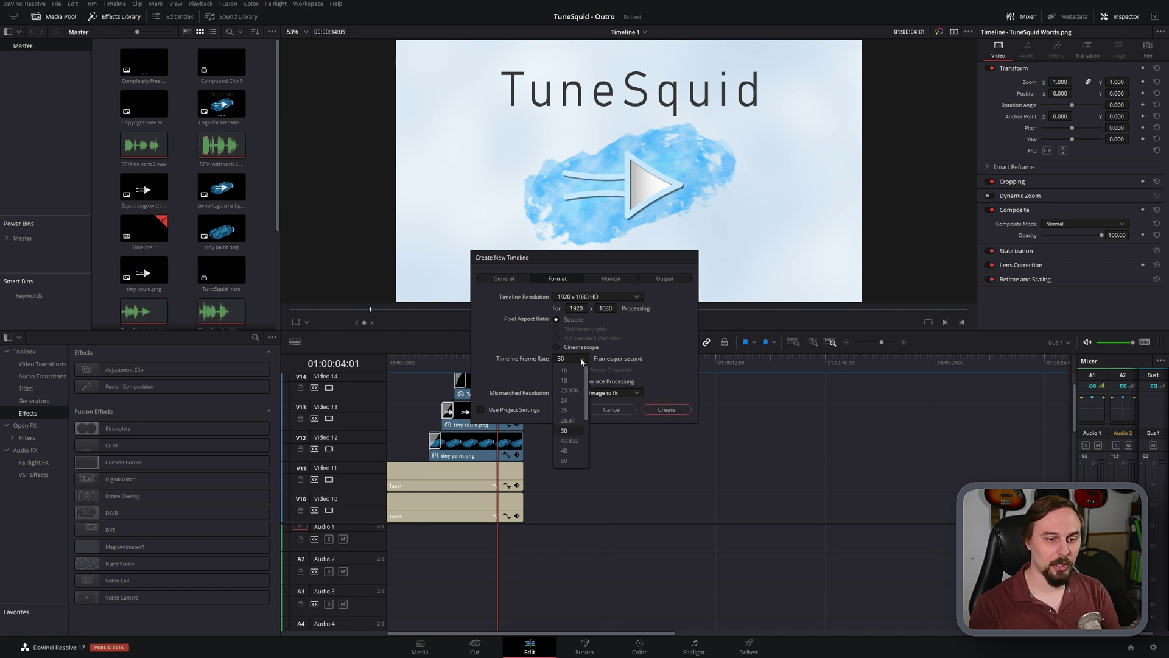
left_click(571, 409)
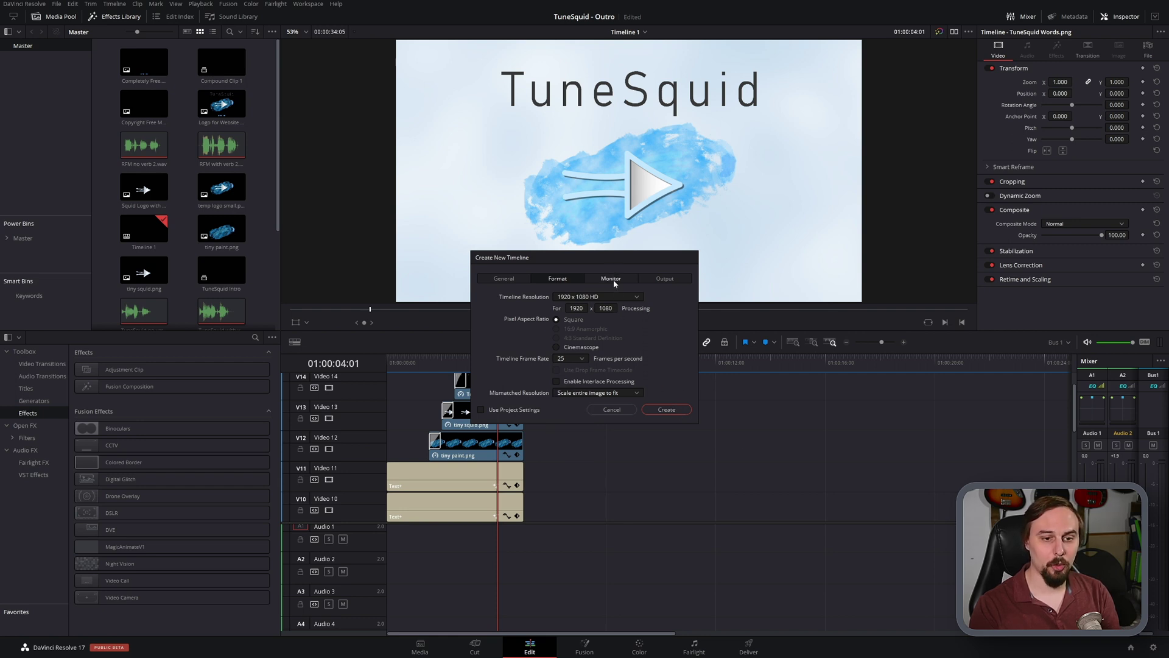
left_click(673, 280)
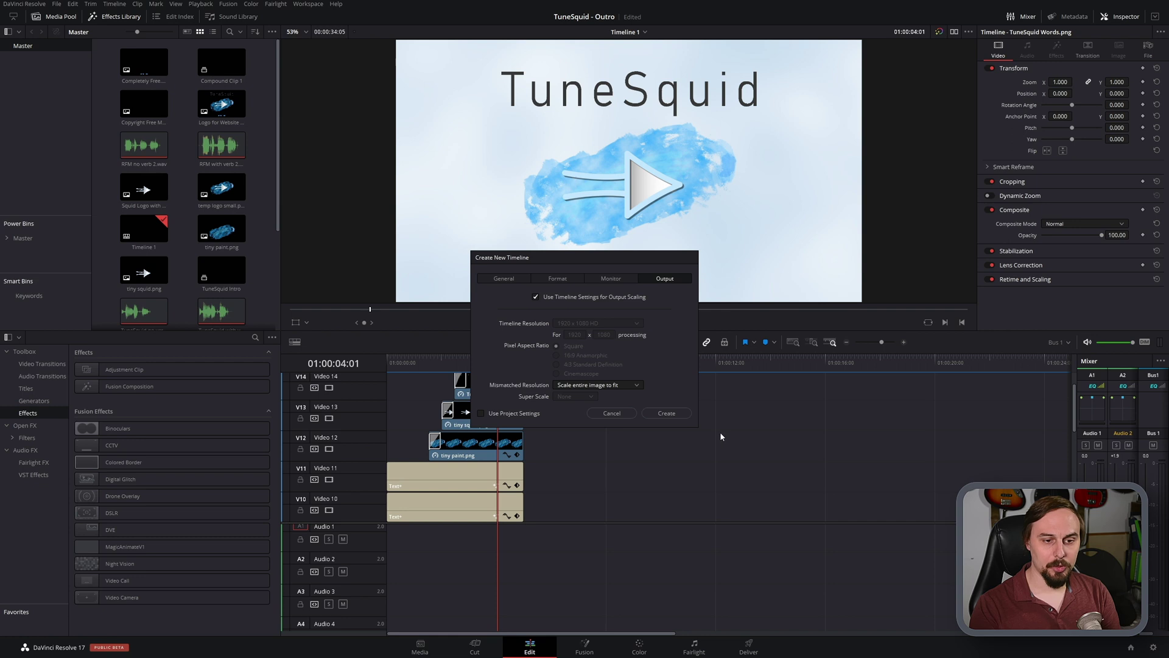
left_click(537, 297)
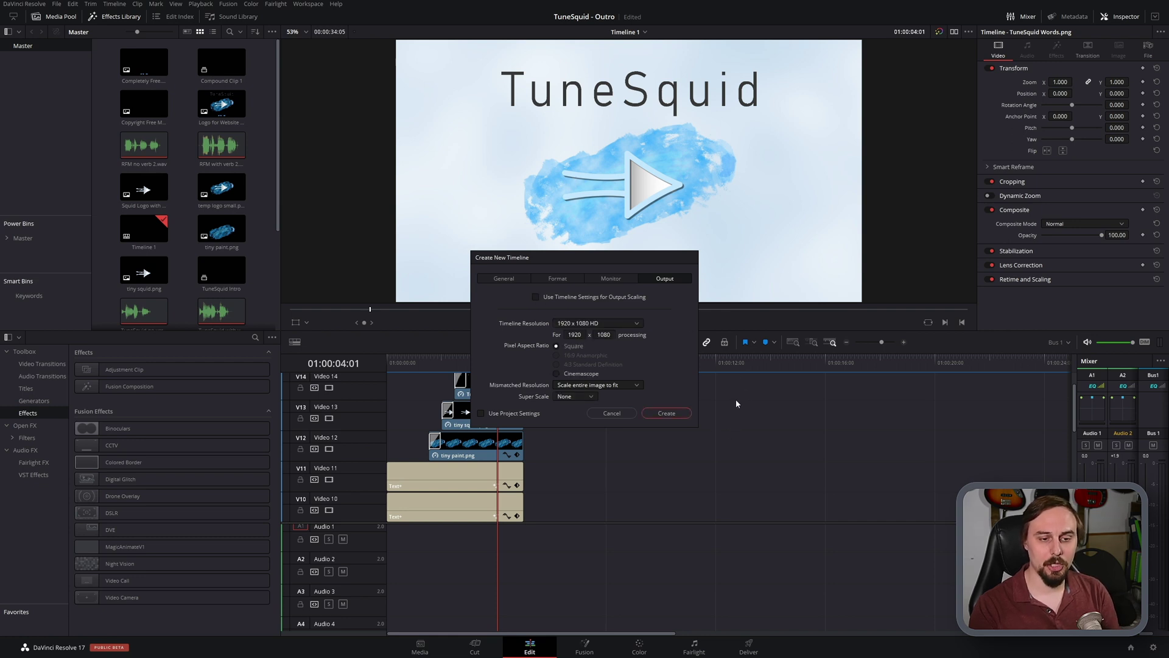
Set monitoring to HD 720p 25 and create the empty 25 fps timeline.
left_click(610, 280)
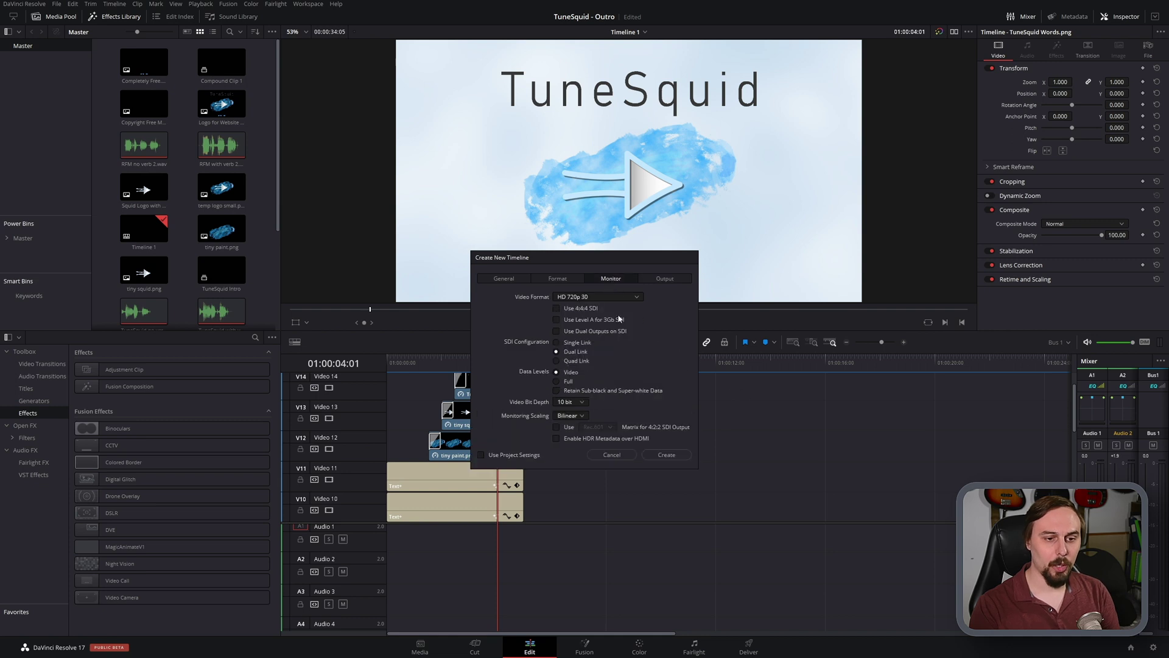
left_click(638, 296)
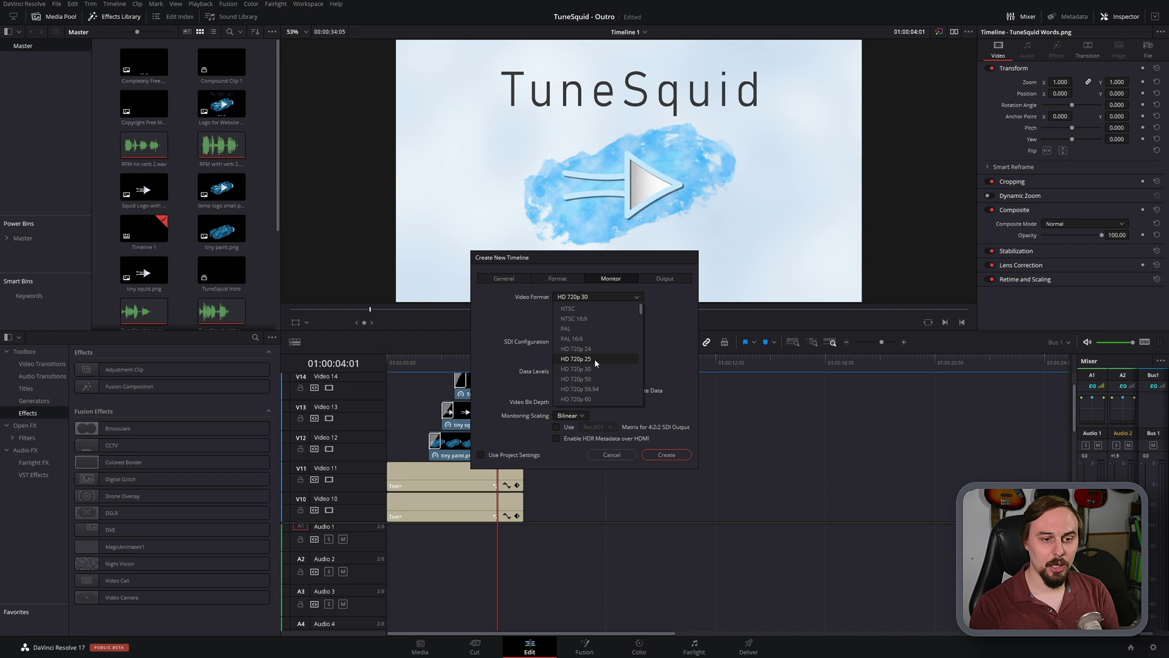
left_click(595, 360)
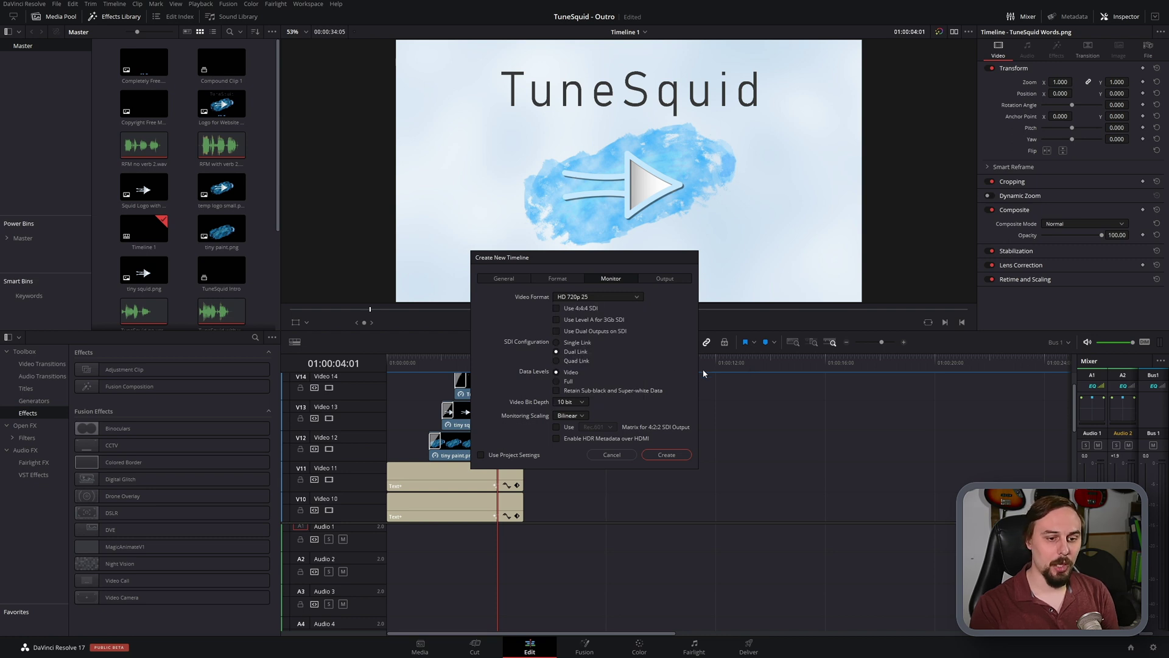
left_click(667, 455)
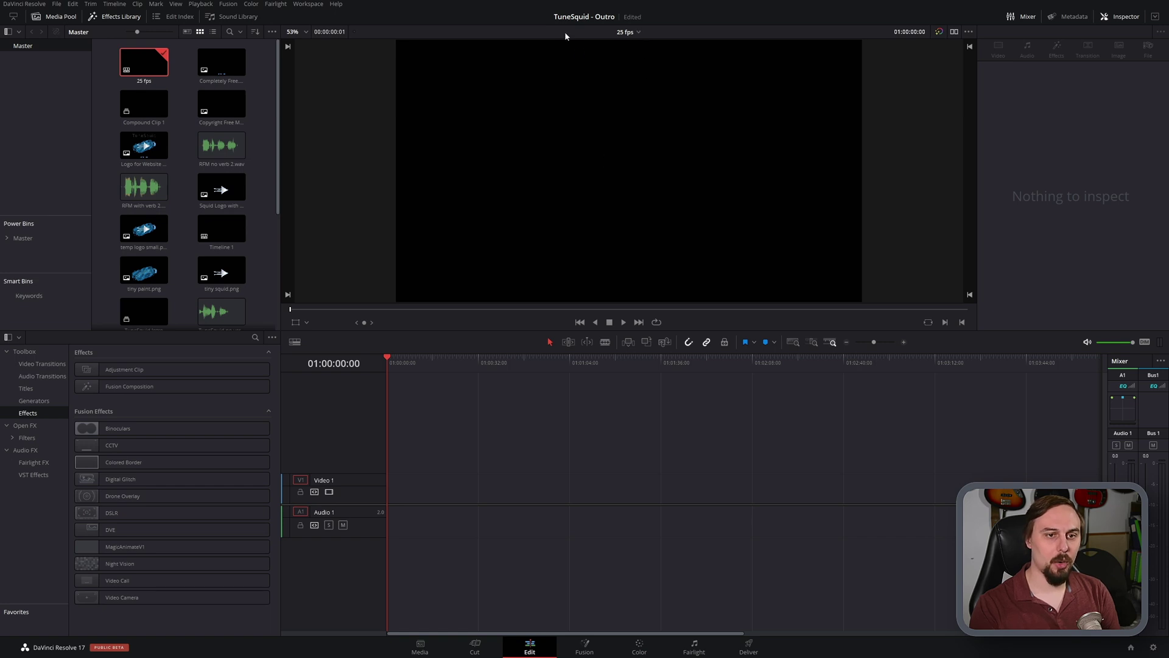
Switch to the original Timeline 1 and select all of its clips with Ctrl+A.
left_click(638, 34)
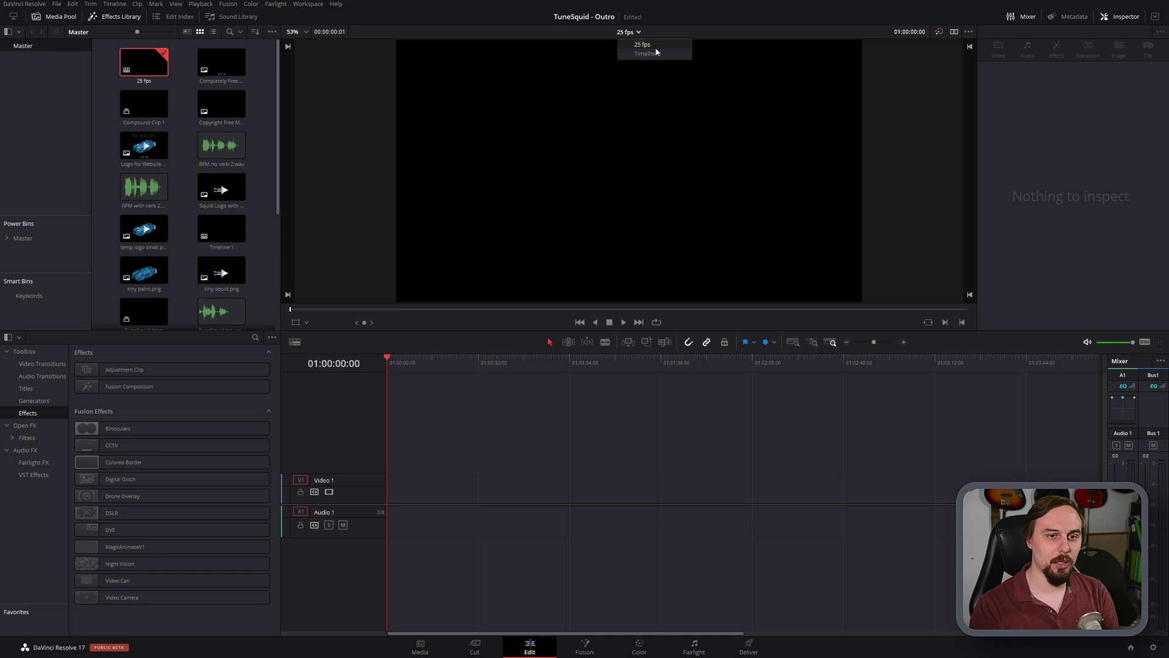
left_click(657, 53)
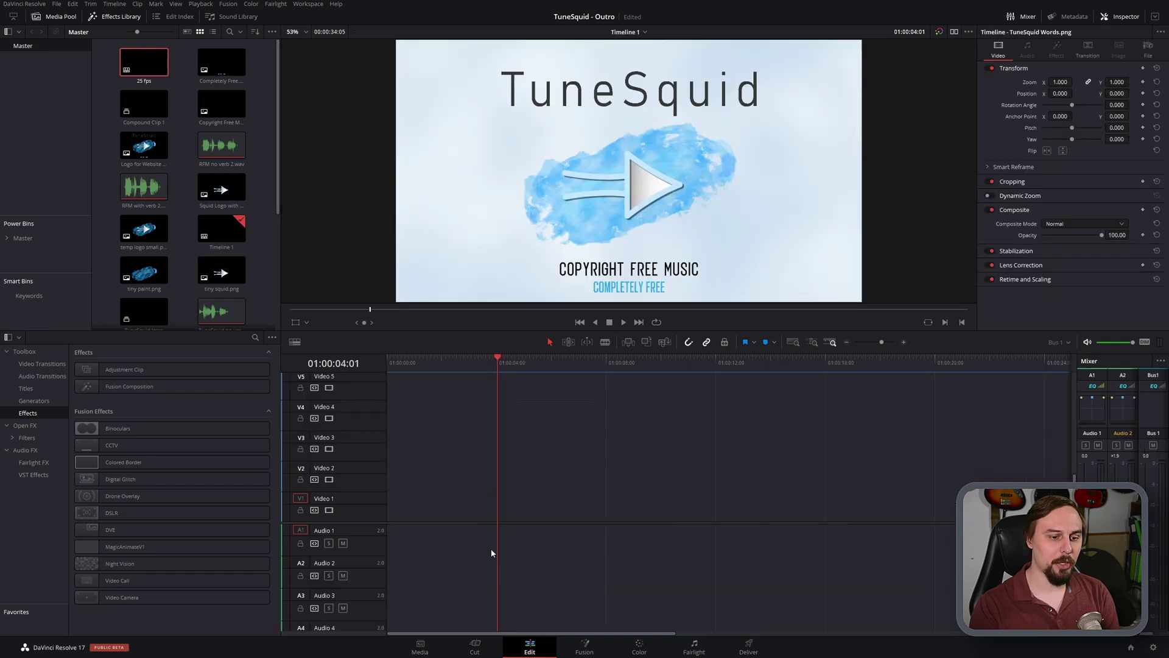
scroll(531, 477, "down", 3)
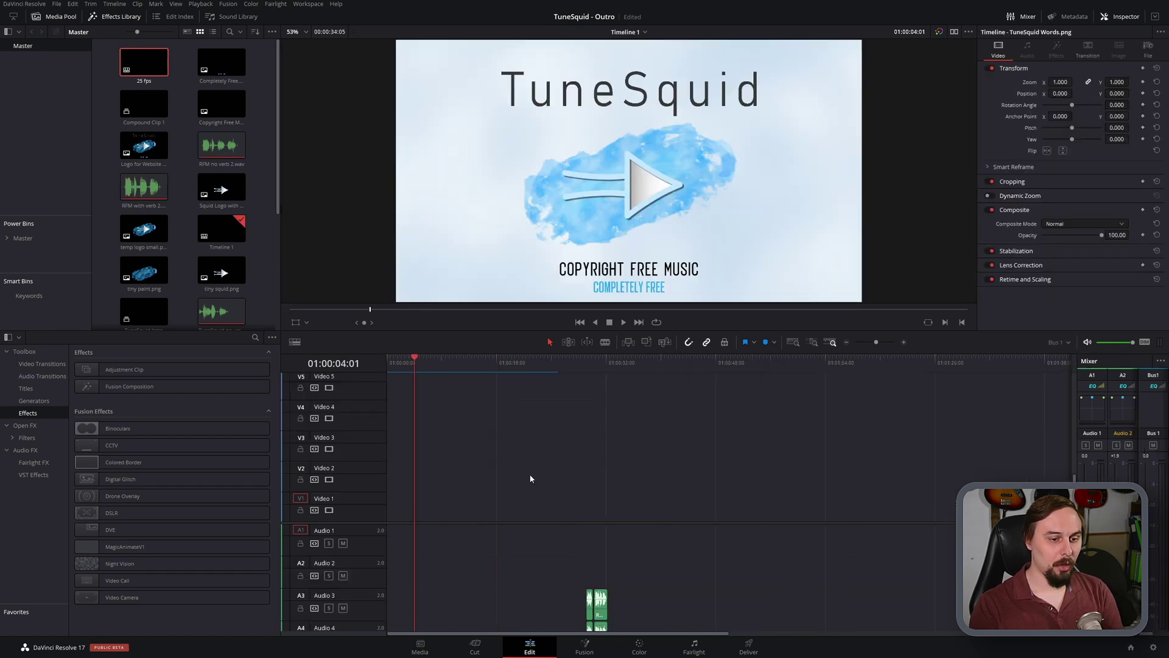
scroll(348, 448, "up", 3)
scroll(347, 448, "up", 4)
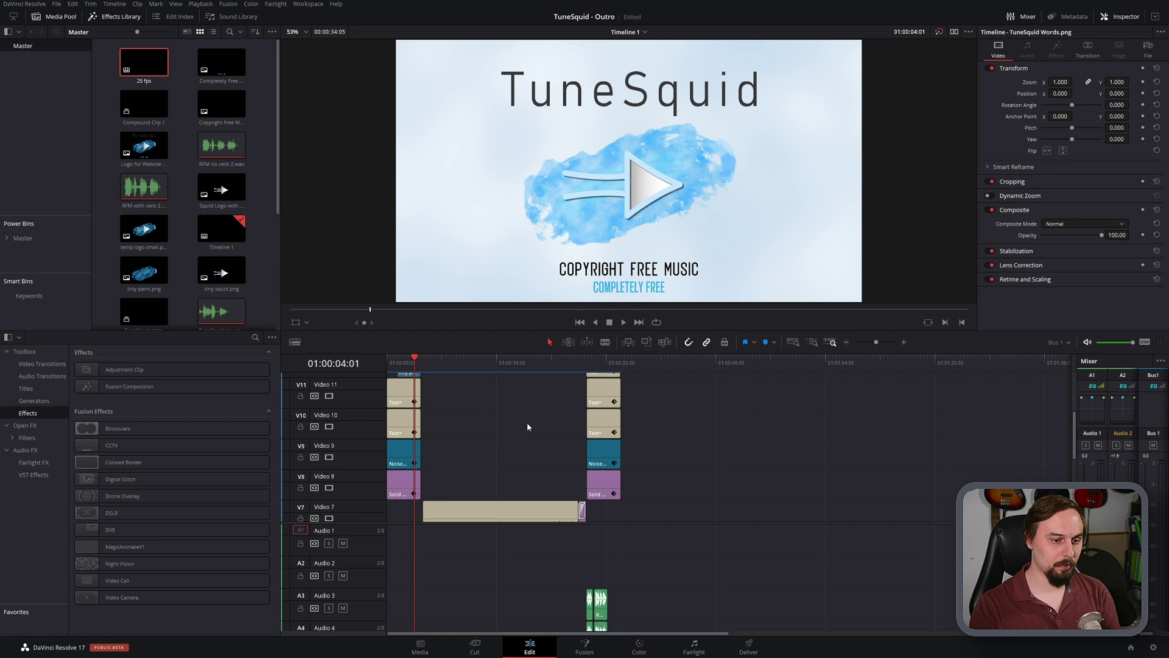
scroll(528, 427, "down", 2)
key("ctrl+a")
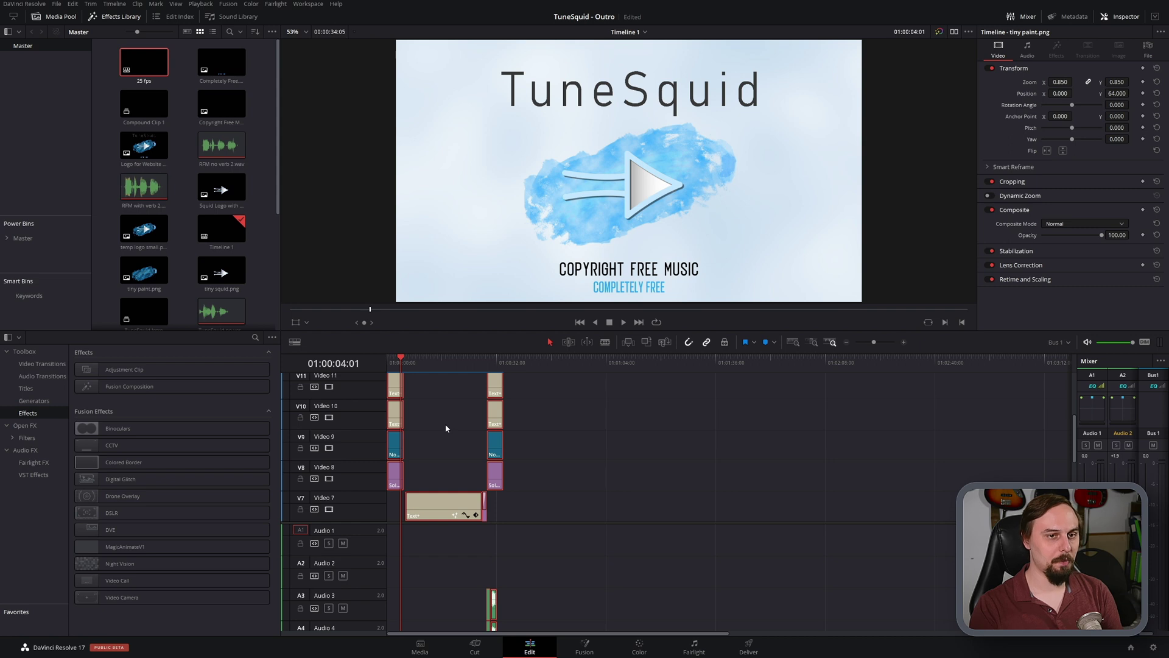
Paste the copied clips into the 25 fps timeline and preview the logo at 01:00:03:19.
left_click(645, 33)
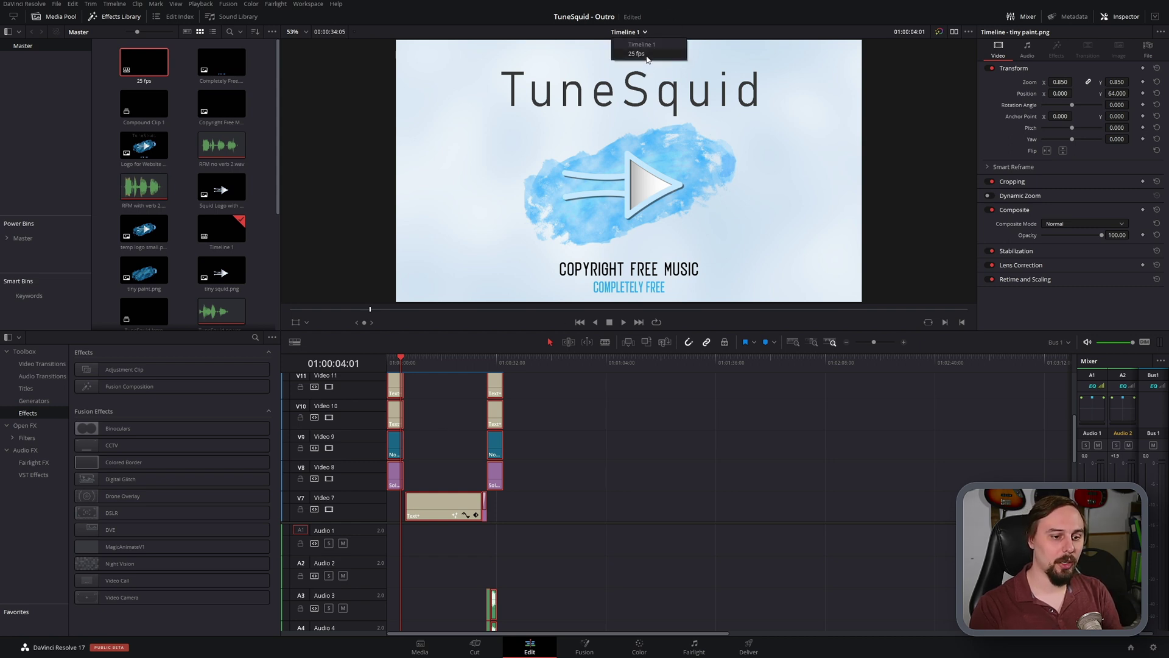
left_click(640, 53)
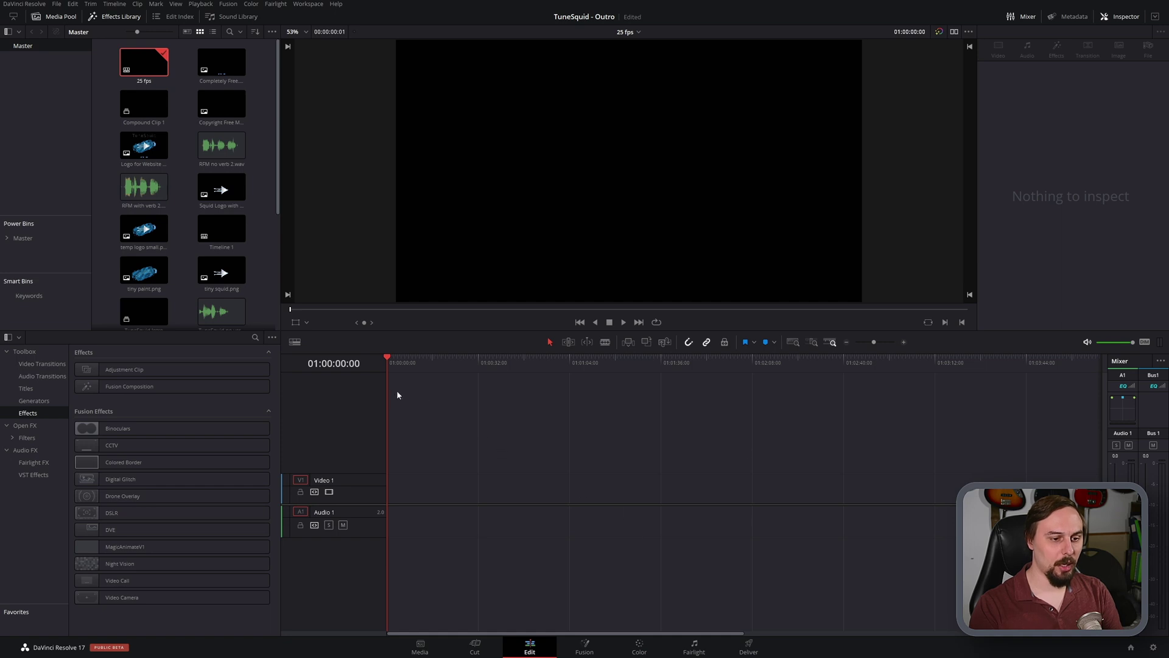
key("ctrl+v")
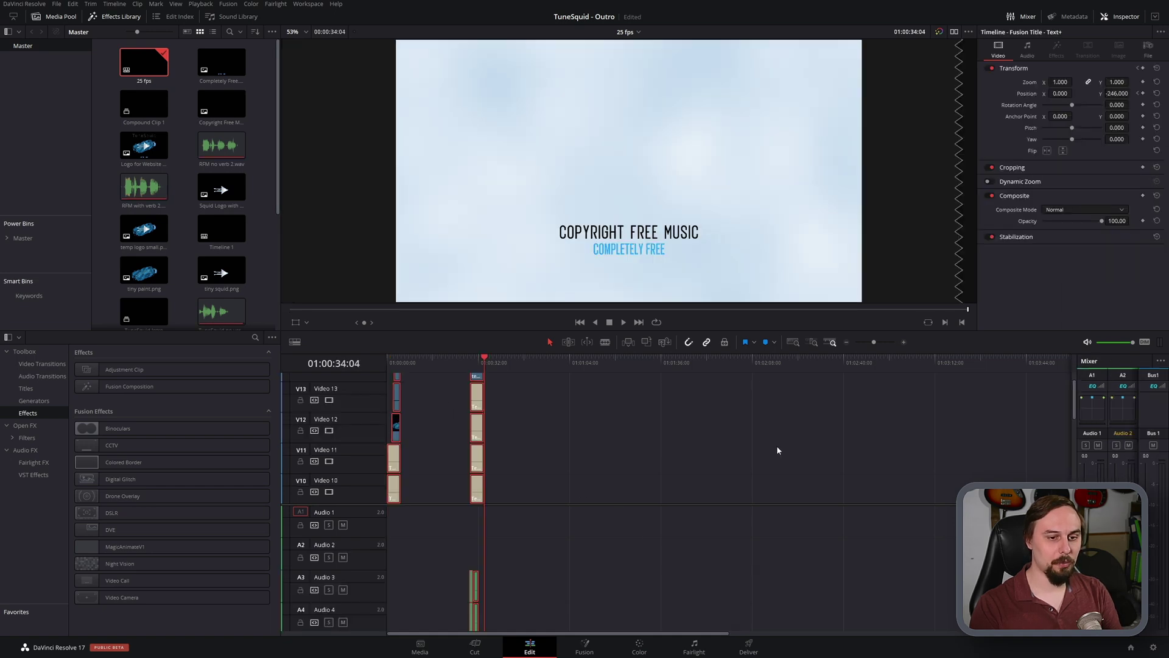
left_click(401, 358)
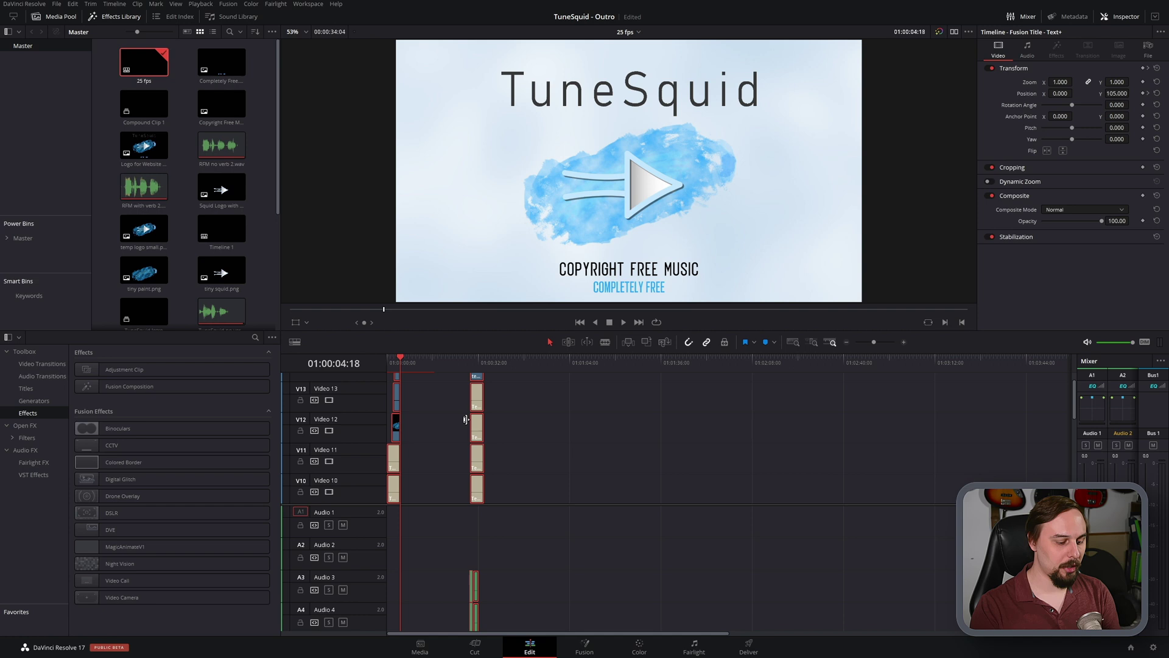
key("ctrl+equal")
key("ctrl+equal")
key("ctrl+equal")
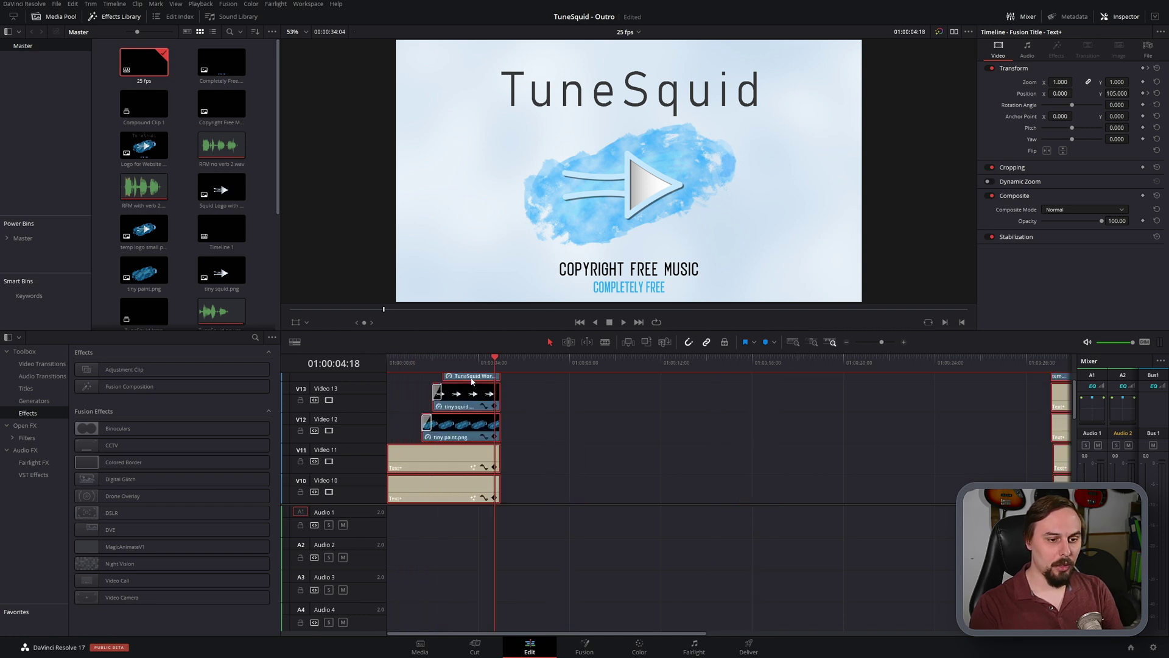
left_click(474, 364)
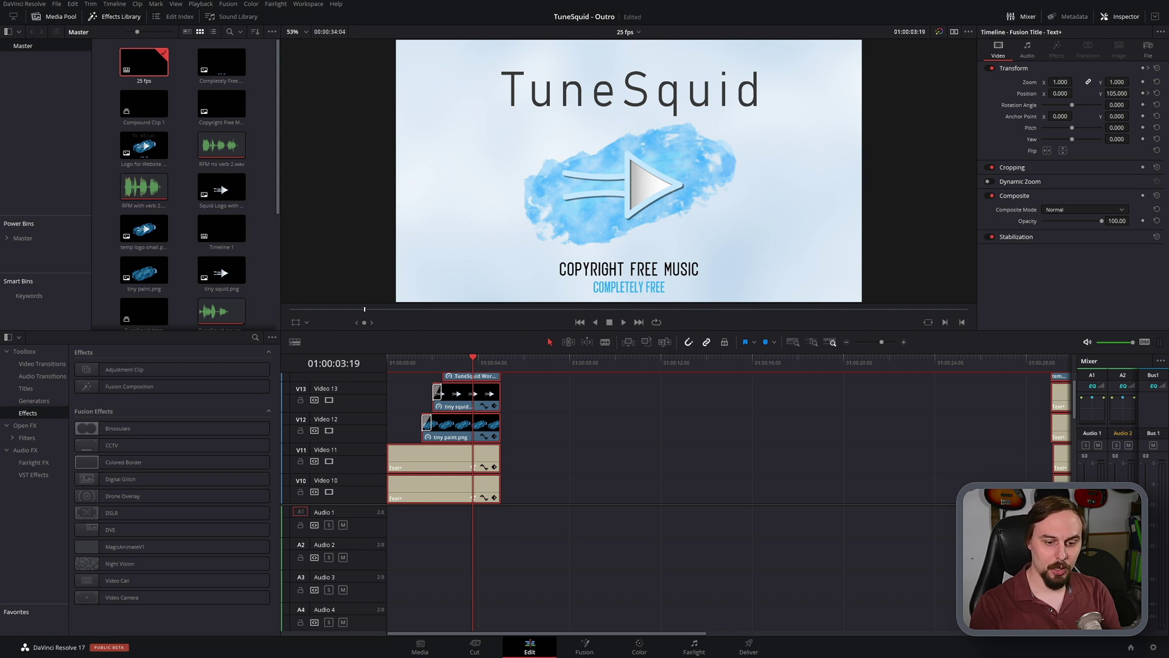
left_click(749, 651)
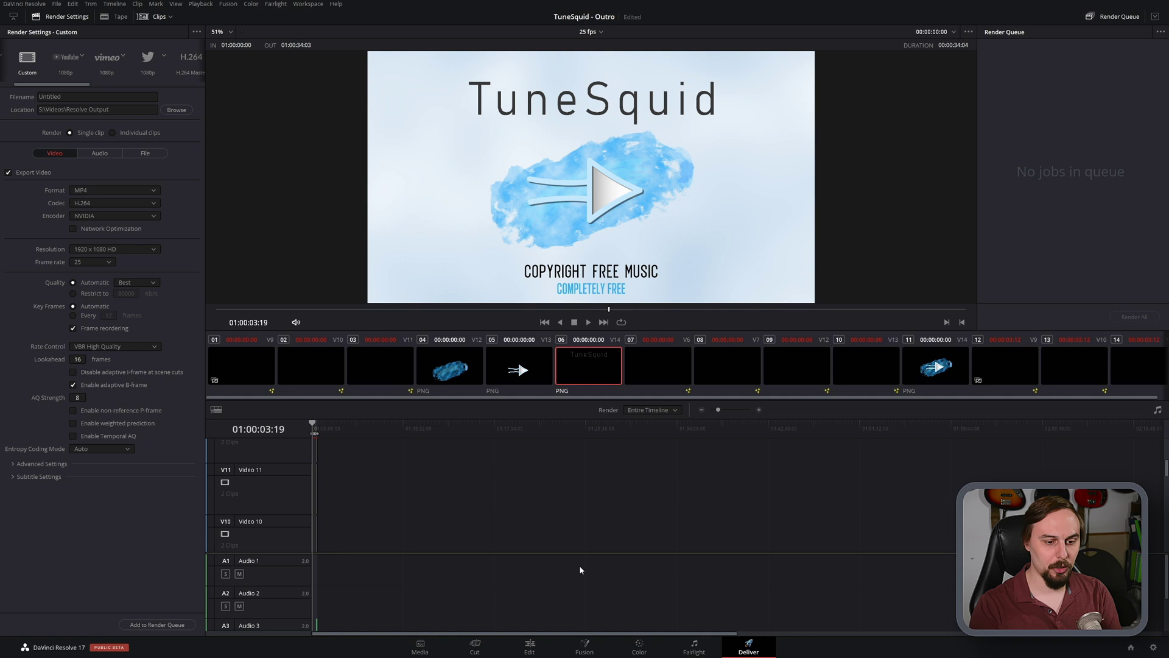
left_click(530, 647)
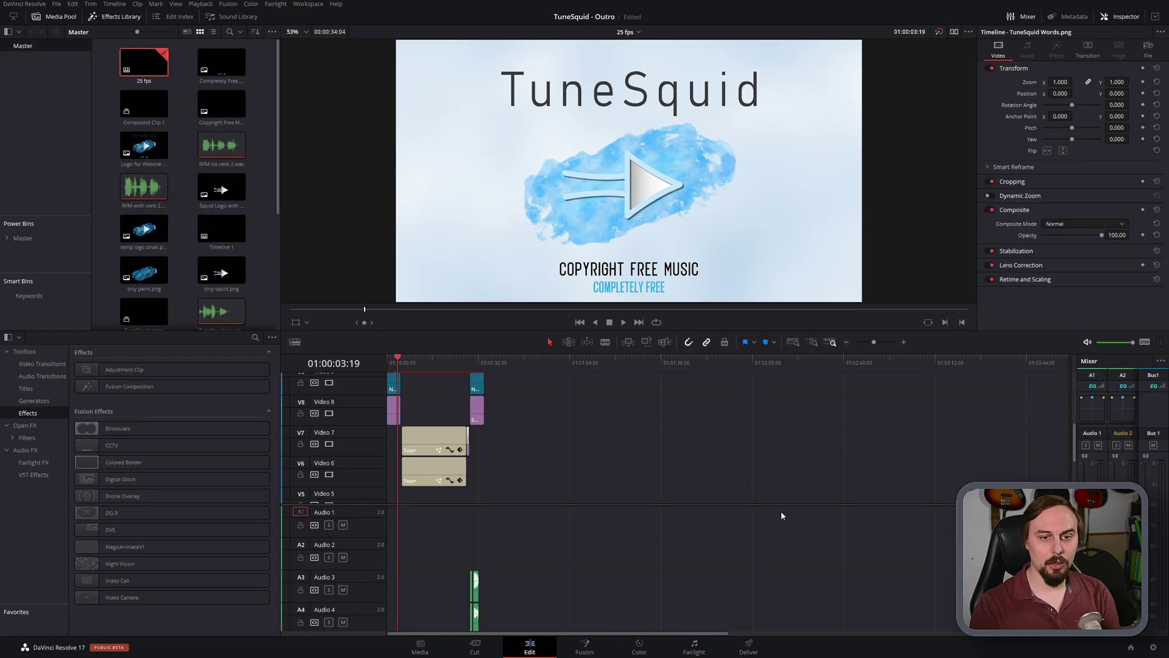
left_click(1155, 648)
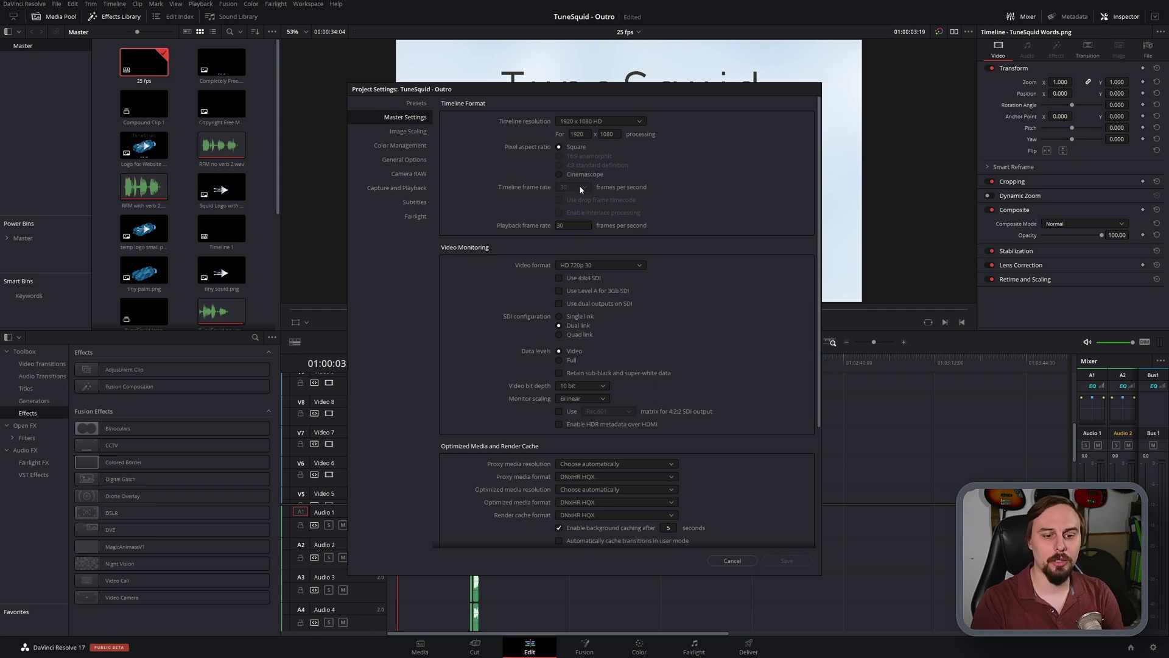
left_click(739, 560)
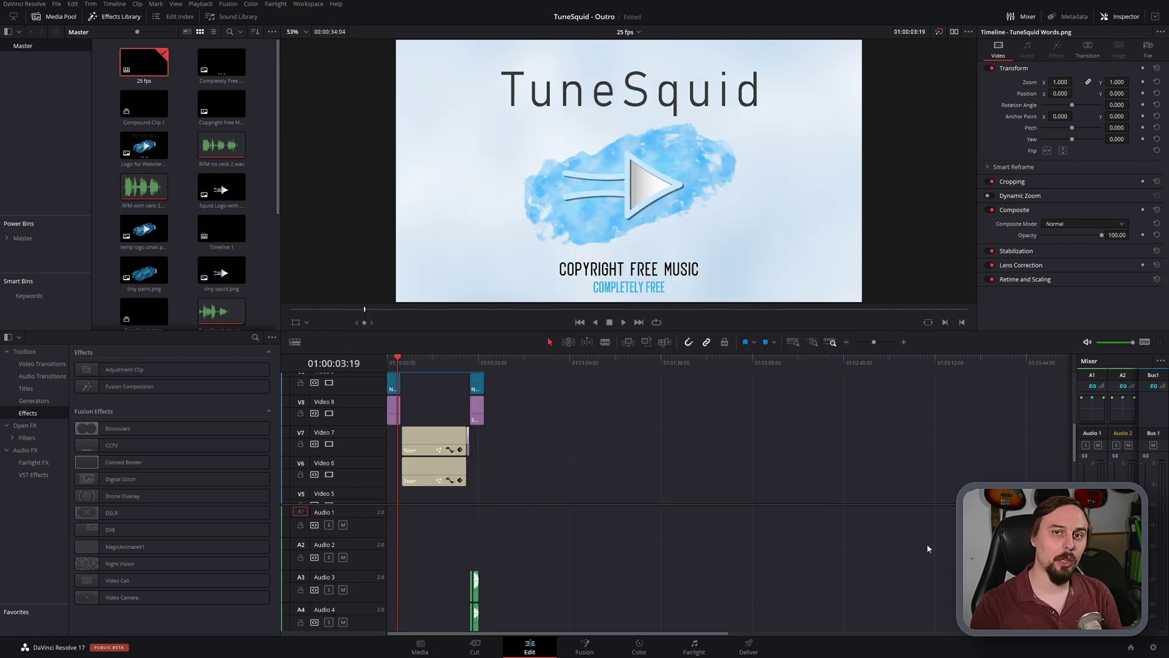